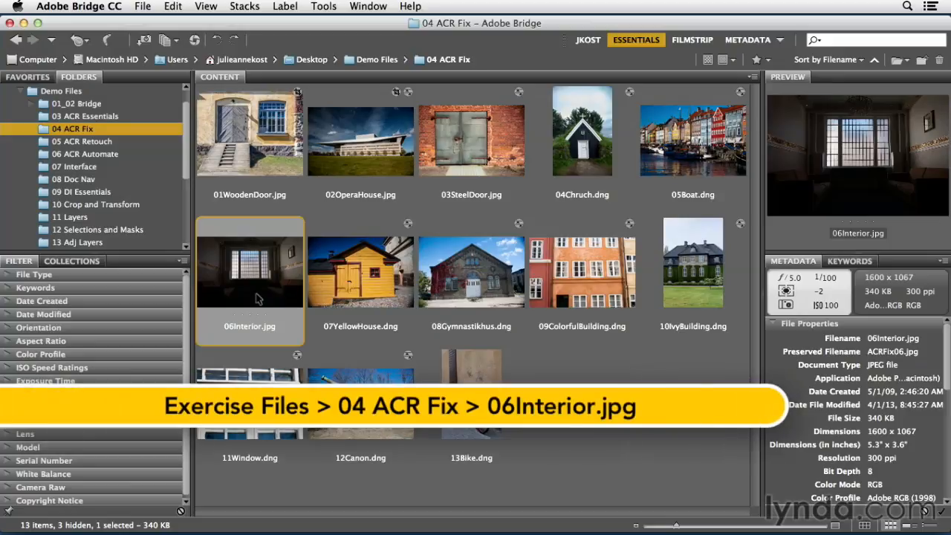
Open 06Interior.jpg in Camera Raw and enable lens profile corrections for it.
key(super+r)
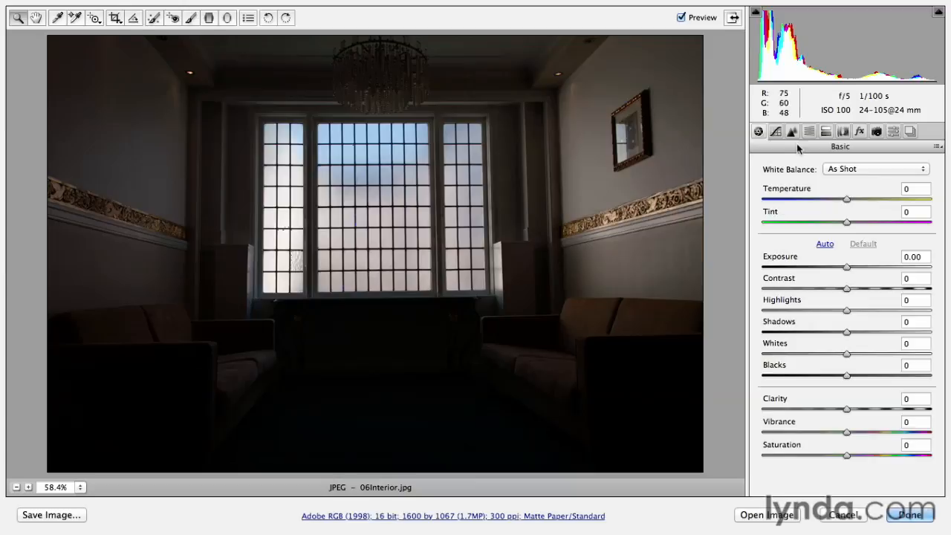
click(843, 132)
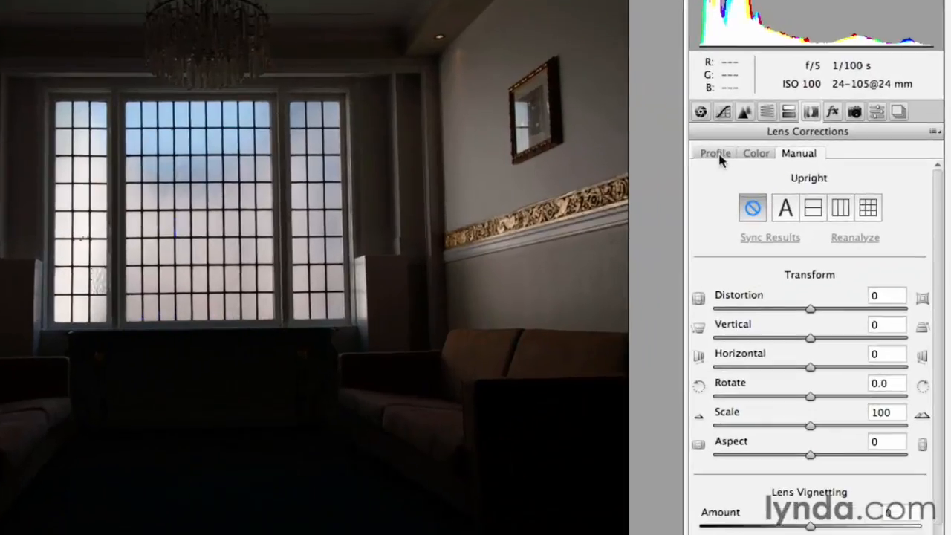
click(717, 153)
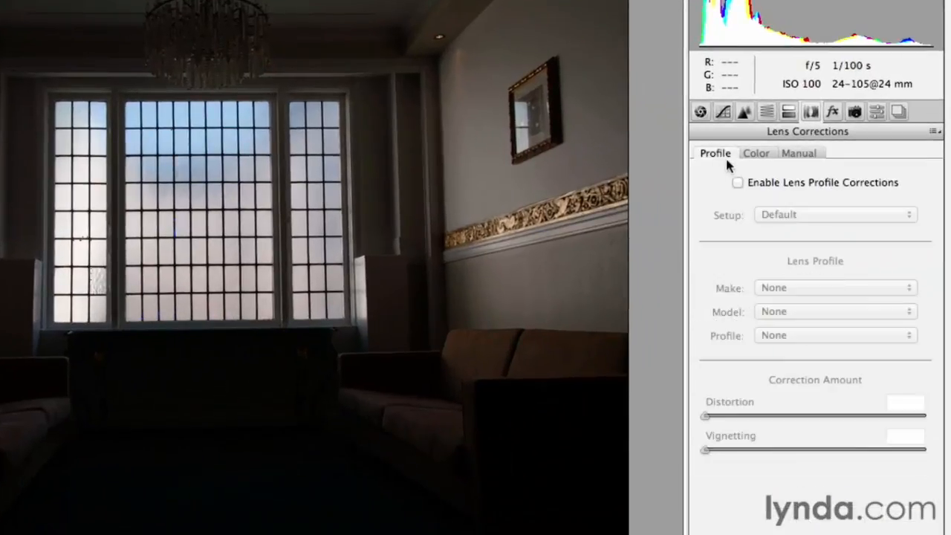
click(736, 182)
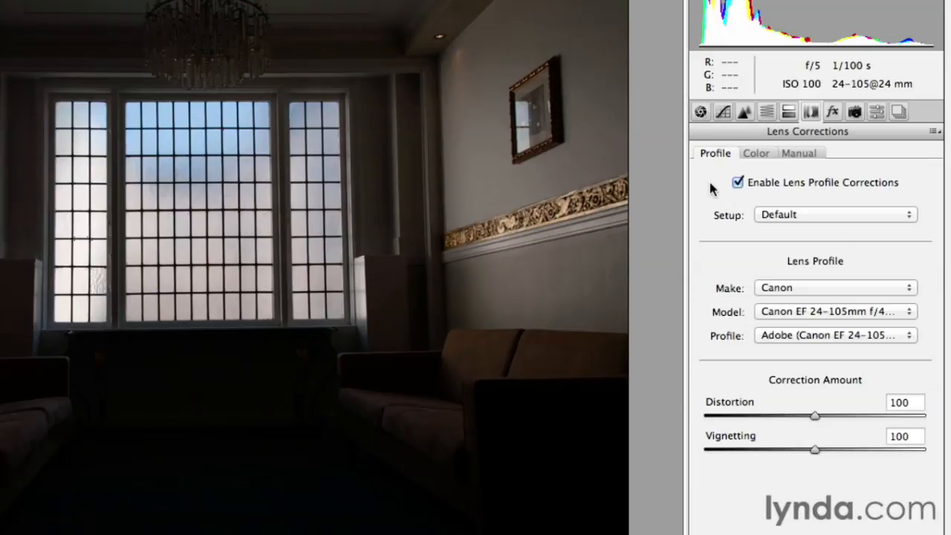
Remove chromatic aberration and apply the full Upright correction that straightens both horizontals and verticals.
click(761, 156)
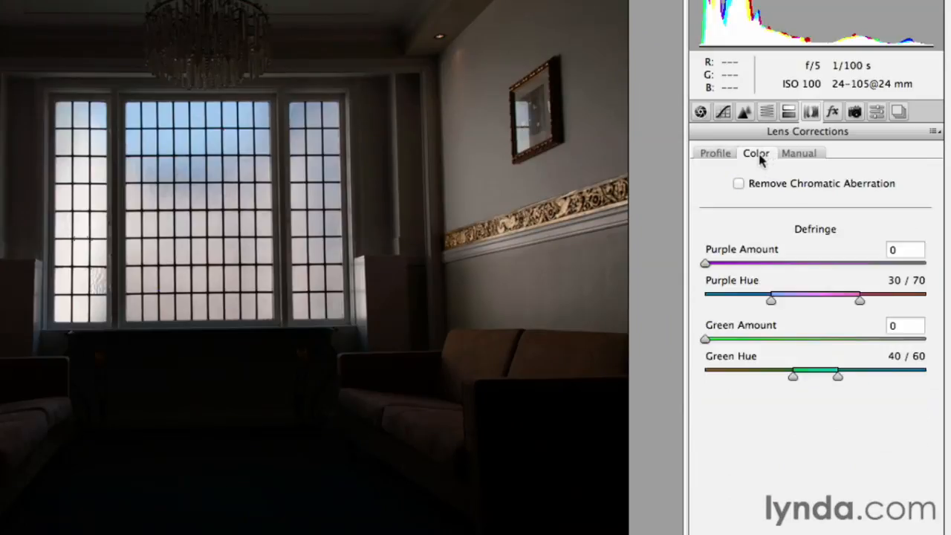
click(739, 183)
click(808, 154)
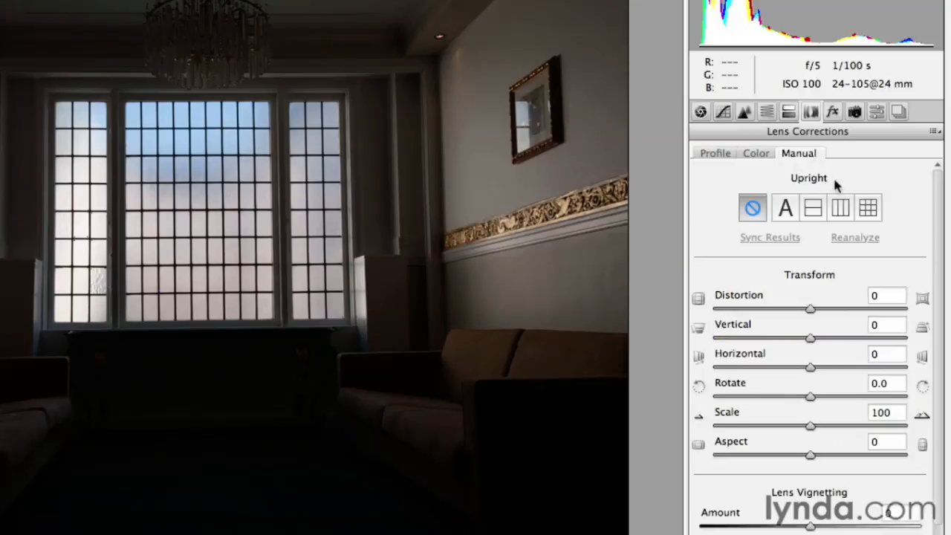
click(874, 214)
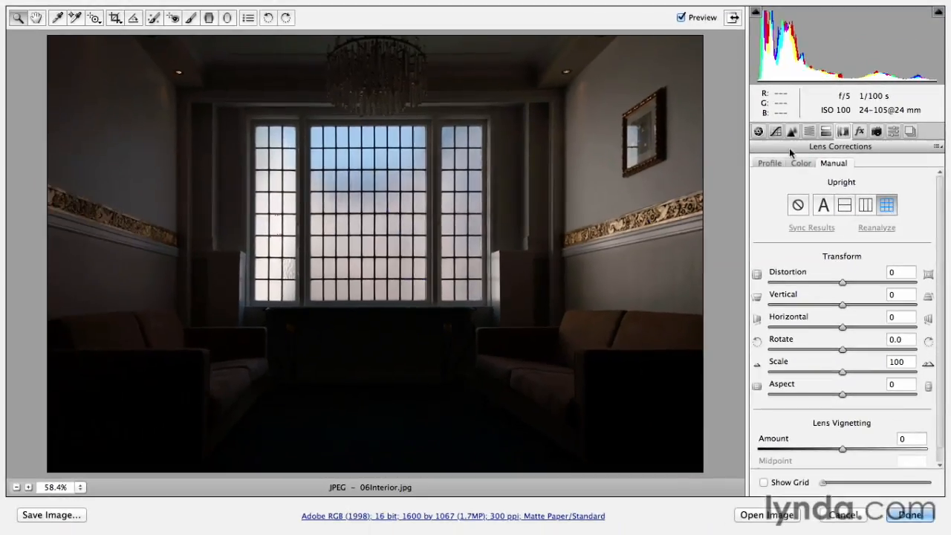
Apply automatic tone adjustments and lower Whites to -5 to recover the clipped window highlights.
click(758, 132)
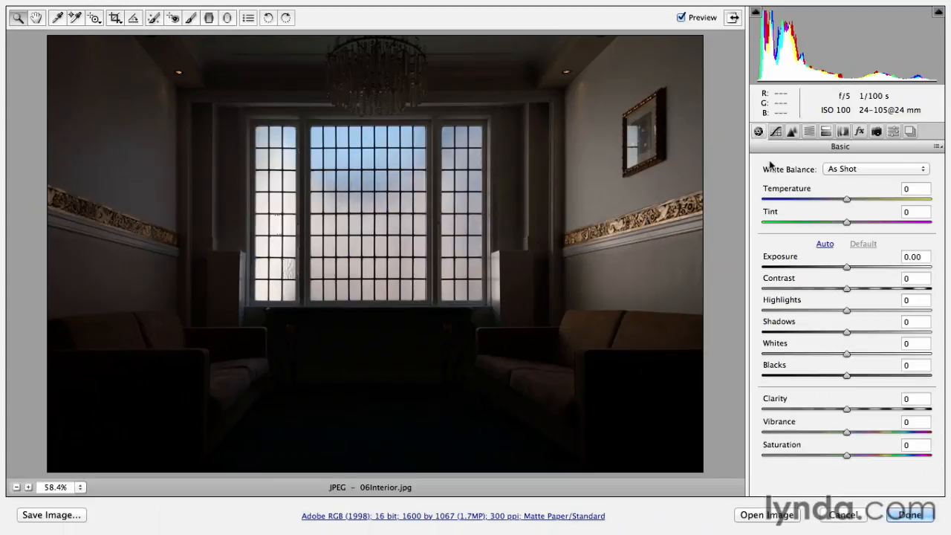
click(825, 244)
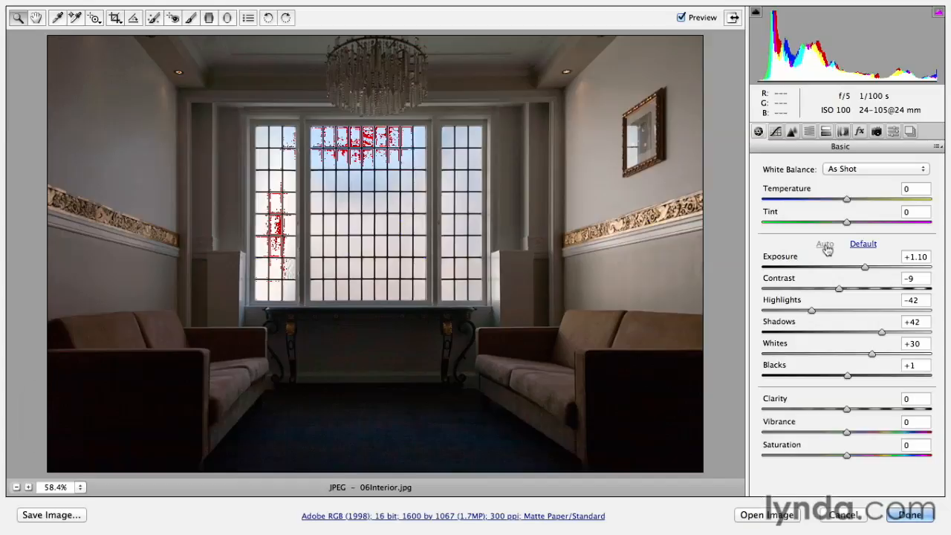
key(o)
key(o)
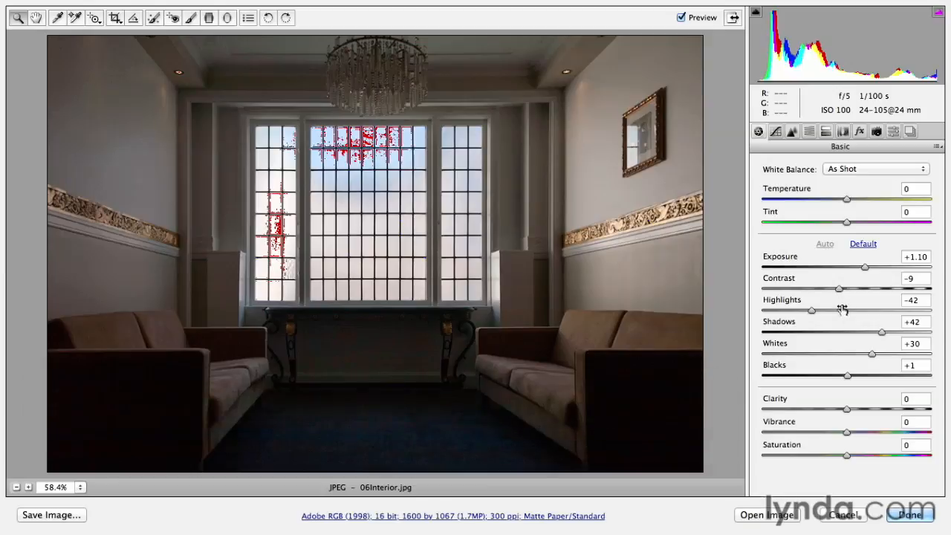
drag(873, 360, 843, 358)
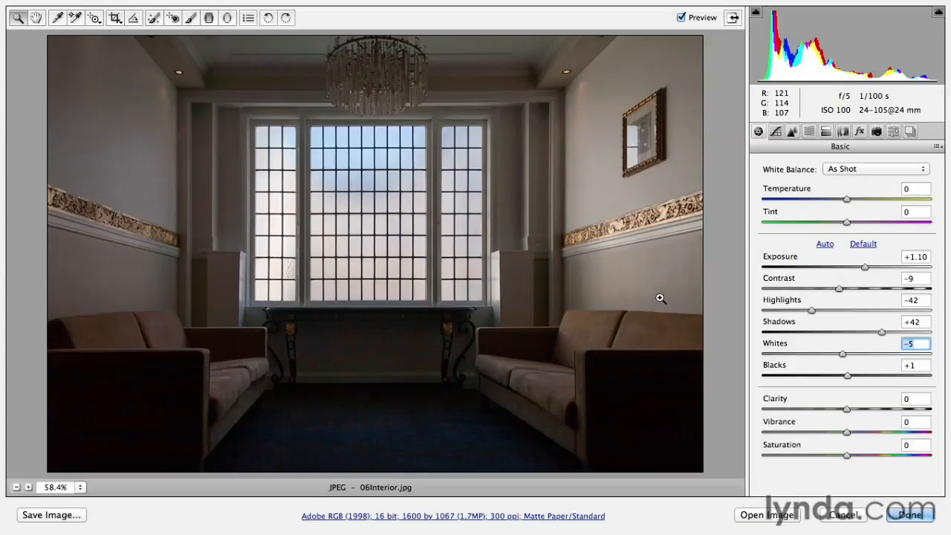
Set the Color noise reduction to 38 while viewing the dark carpet at 100%.
click(792, 132)
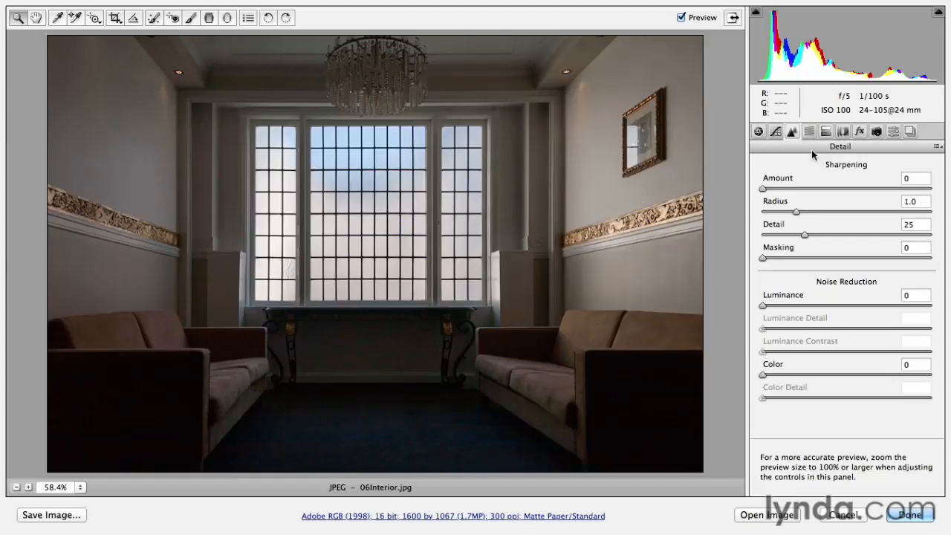
click(80, 488)
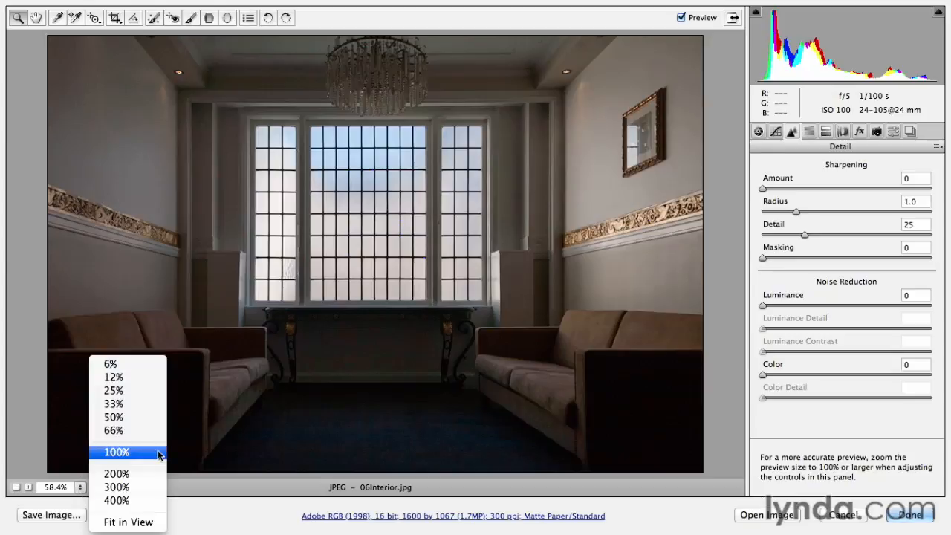
click(265, 451)
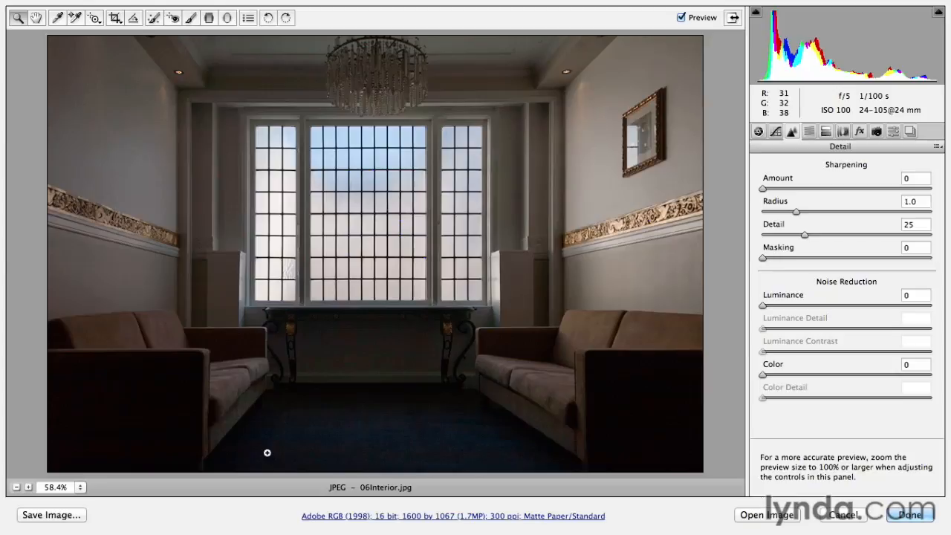
key(alt+super)
key(alt+super+0)
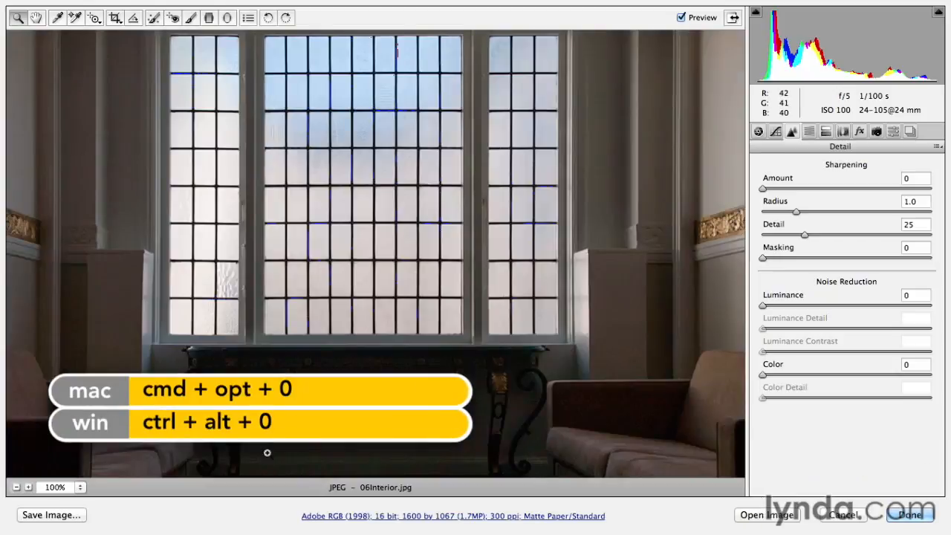
key(space)
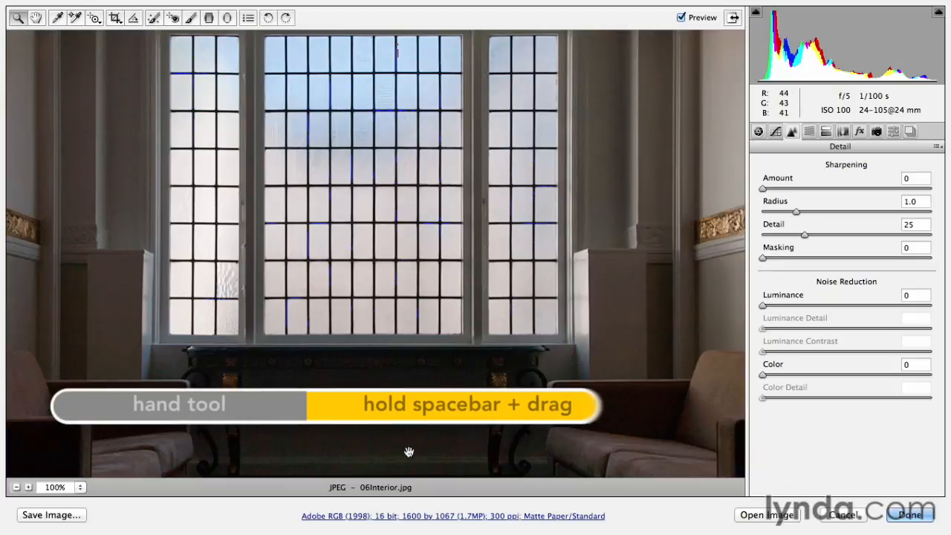
drag(404, 451, 410, 245)
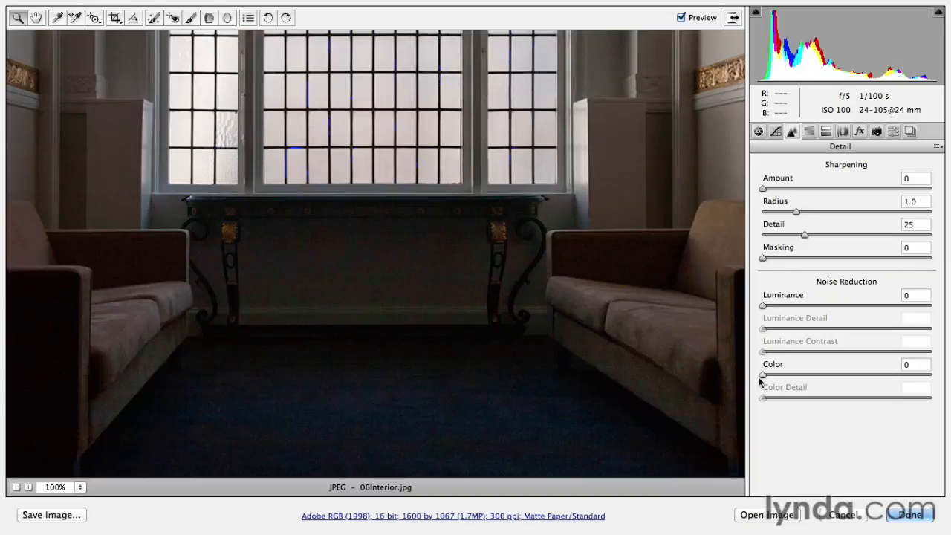
drag(766, 376, 826, 379)
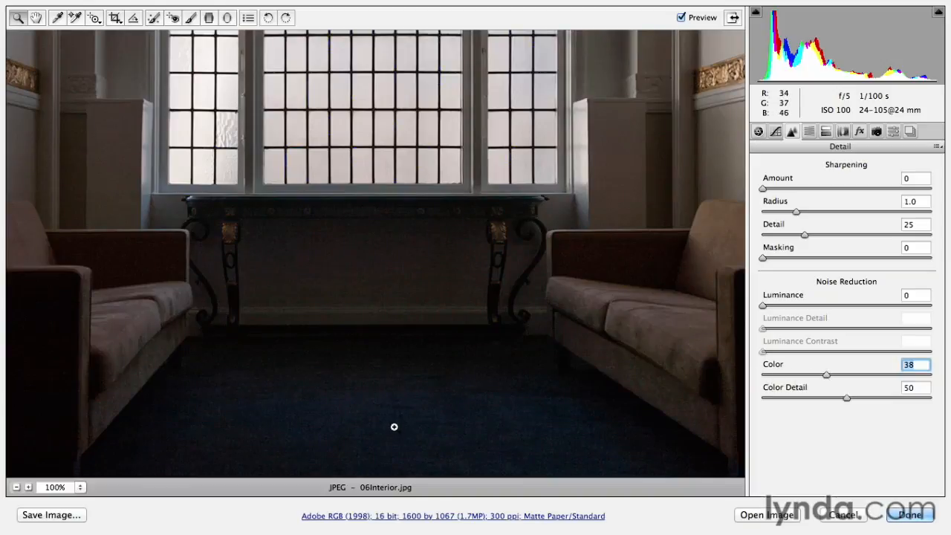
Compare the image with and without color noise reduction, try Color at 77, and settle on 17.
key(p)
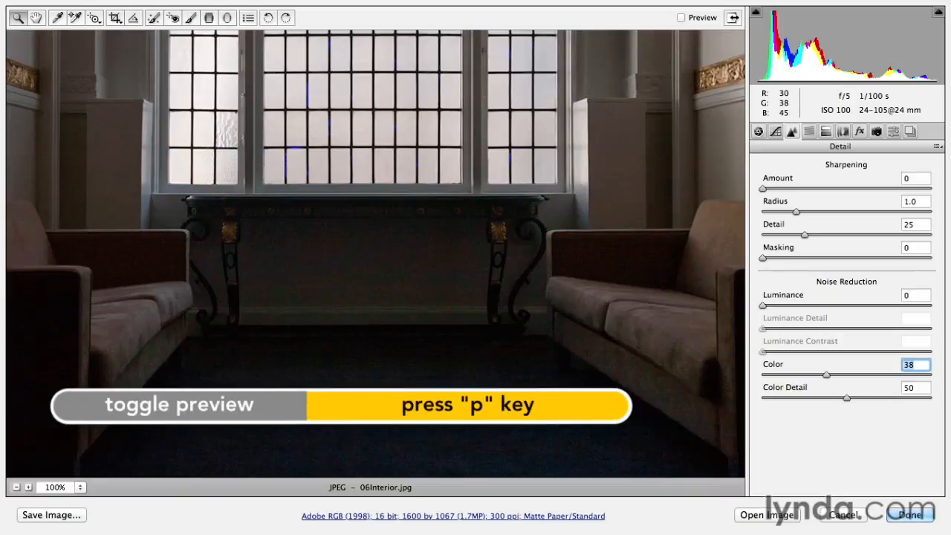
key(p)
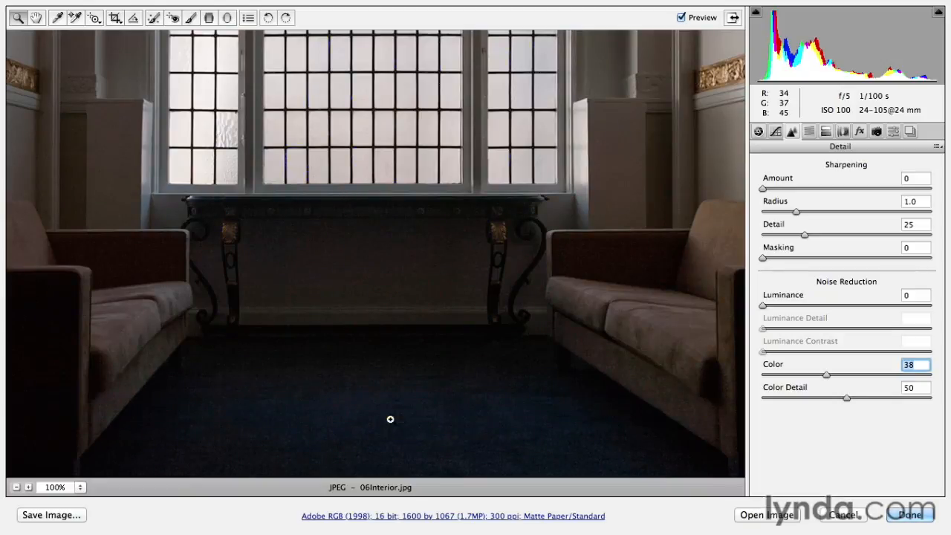
key(p)
key(p)
drag(825, 374, 890, 373)
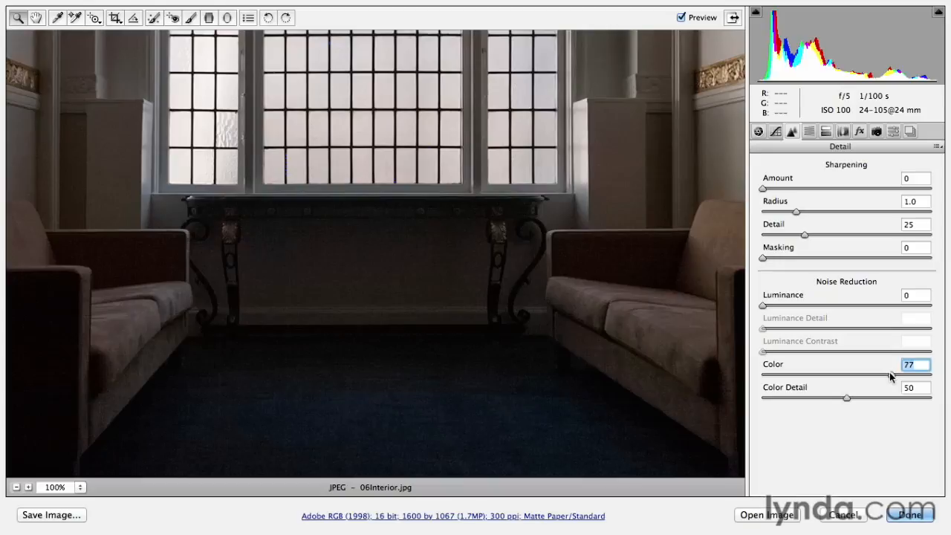
drag(891, 373, 793, 379)
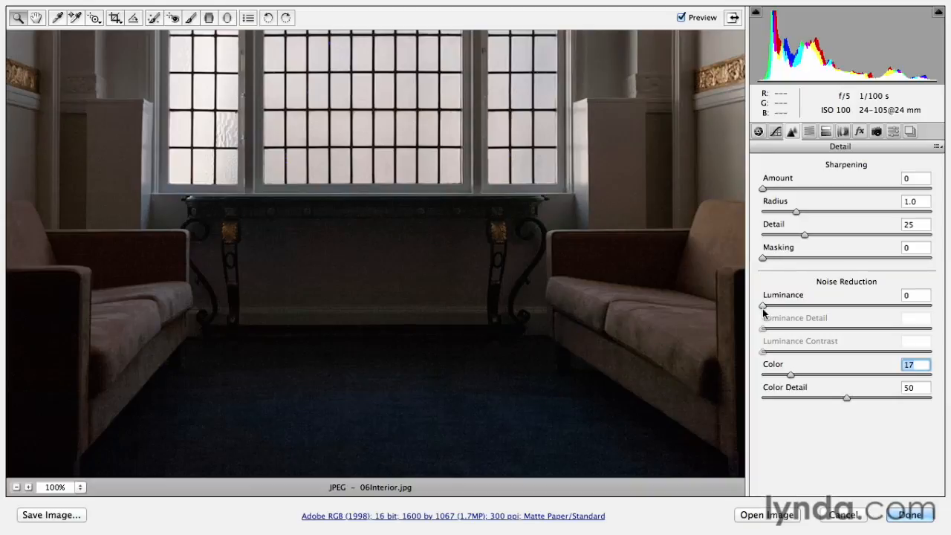
Try the Luminance noise reduction at 100 and 48, and set it to 63.
drag(761, 307, 934, 305)
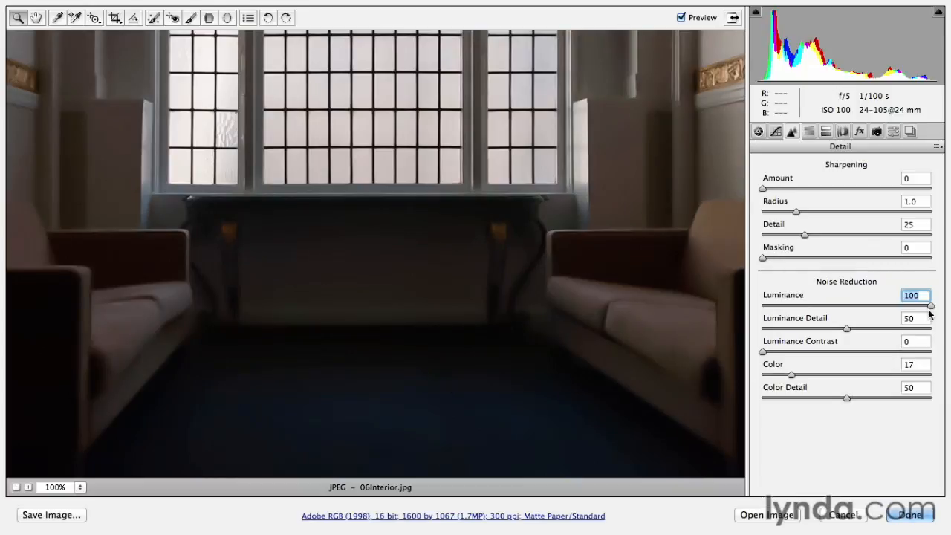
drag(929, 307, 845, 311)
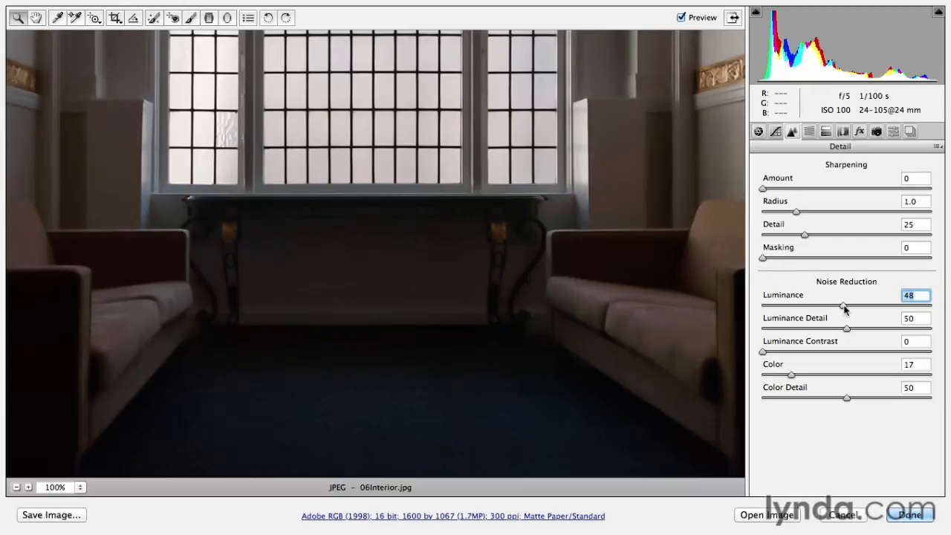
drag(845, 310, 872, 311)
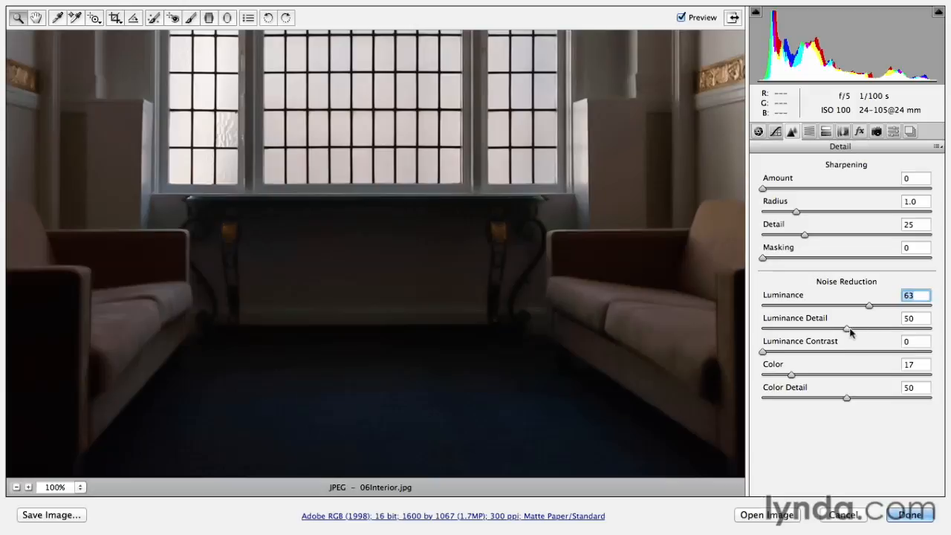
Test Luminance Detail at its extremes of 0 and 100, and set it to 80.
drag(845, 330, 737, 342)
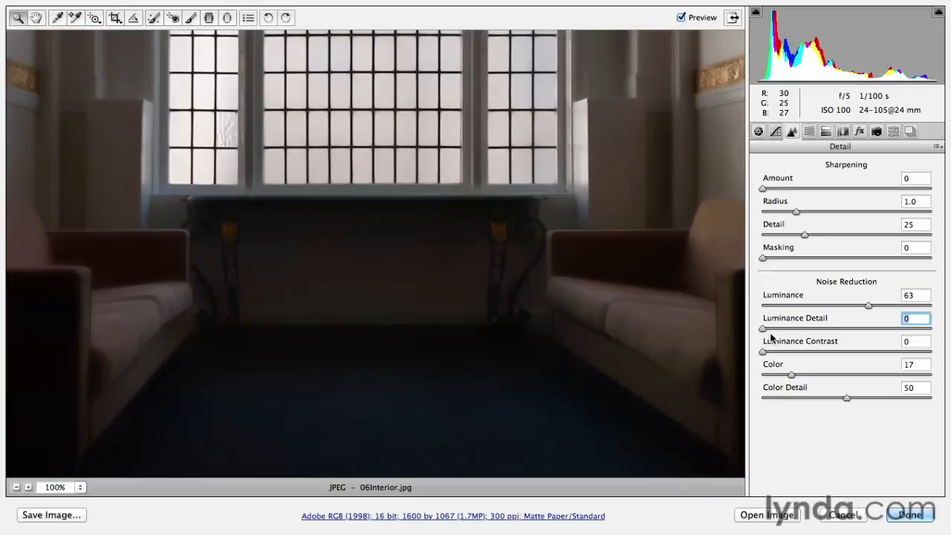
drag(764, 330, 878, 329)
text(100)
key(Return)
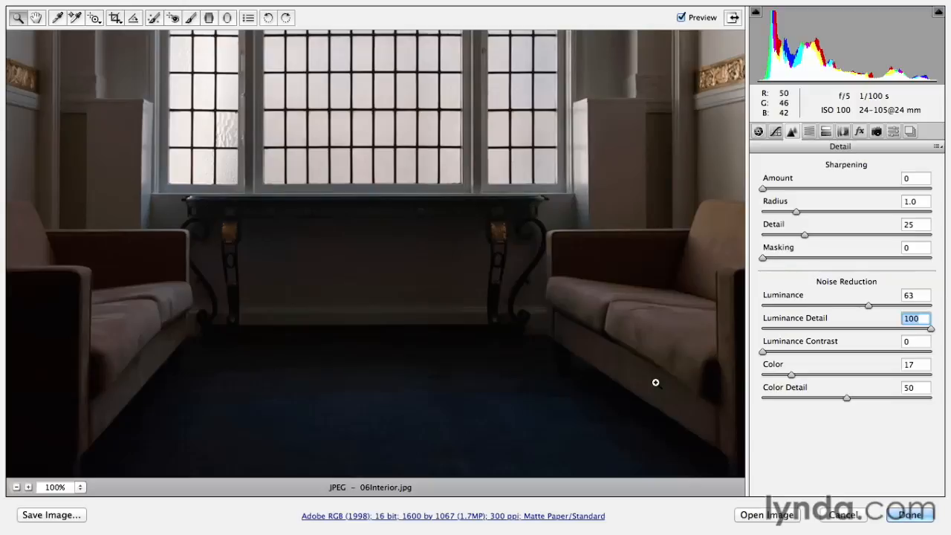
drag(929, 329, 899, 333)
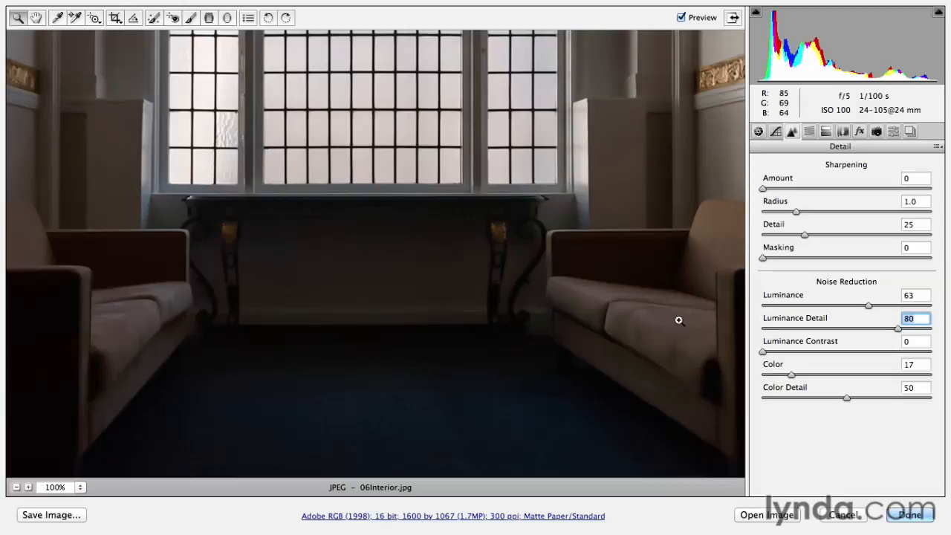
Try Luminance Contrast at 100, set it to 63, and compare the image with and without noise reduction.
drag(764, 354, 944, 362)
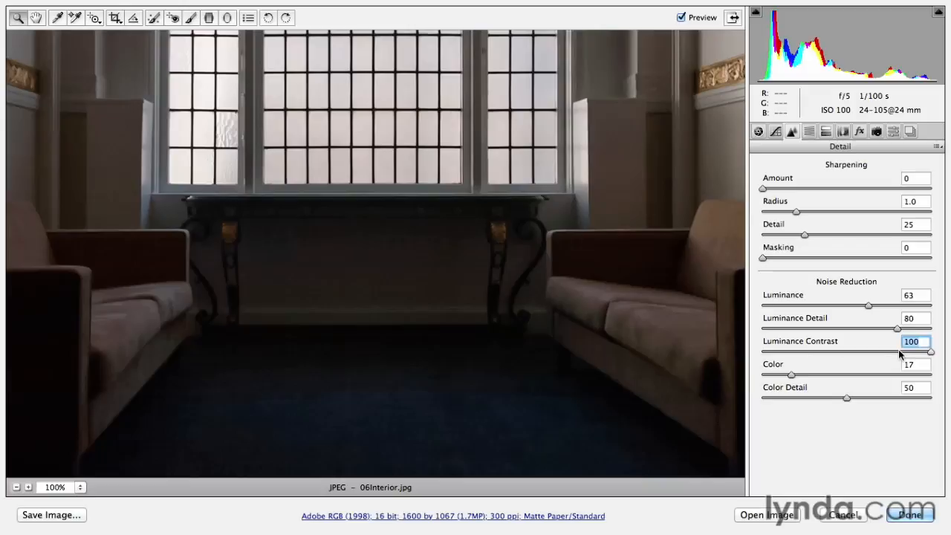
drag(925, 356, 868, 354)
key(p)
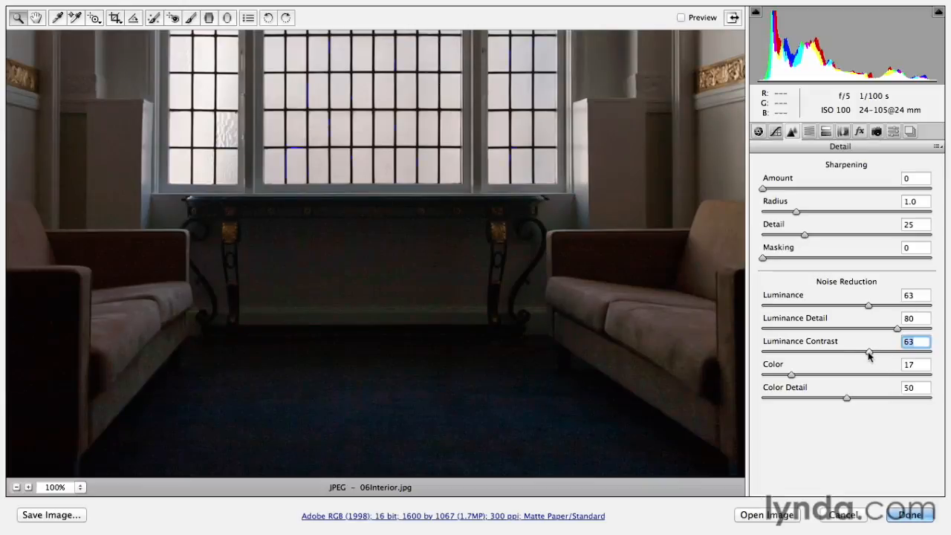
key(p)
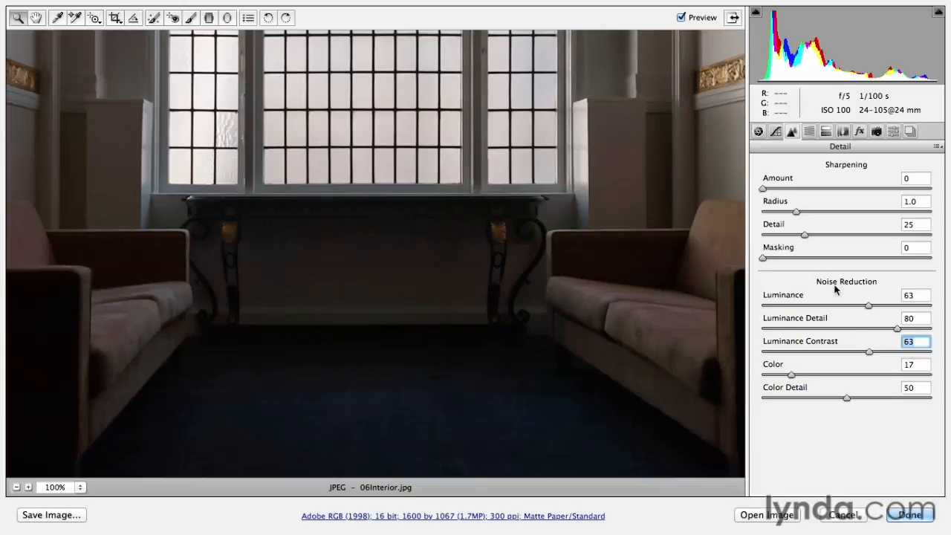
Compare the original image with the result of all Camera Raw adjustments combined.
click(894, 132)
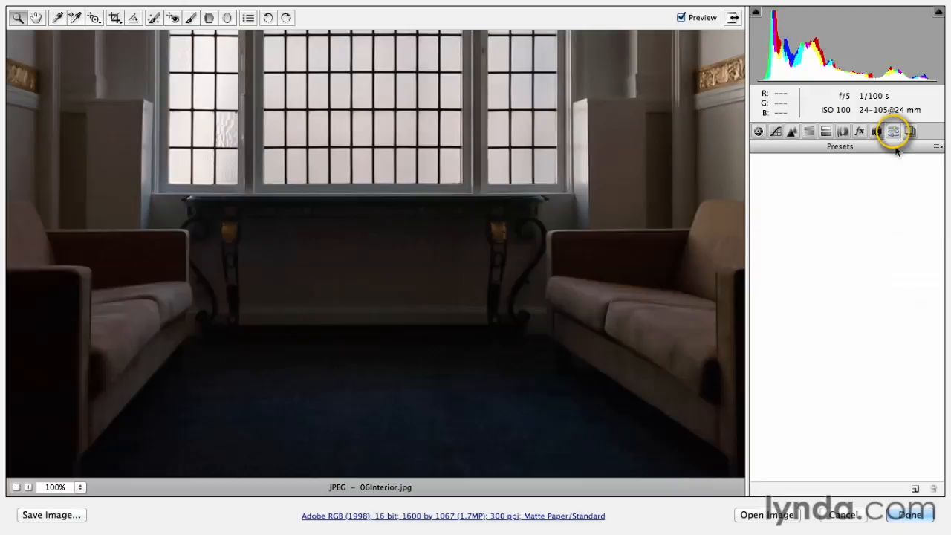
key(p)
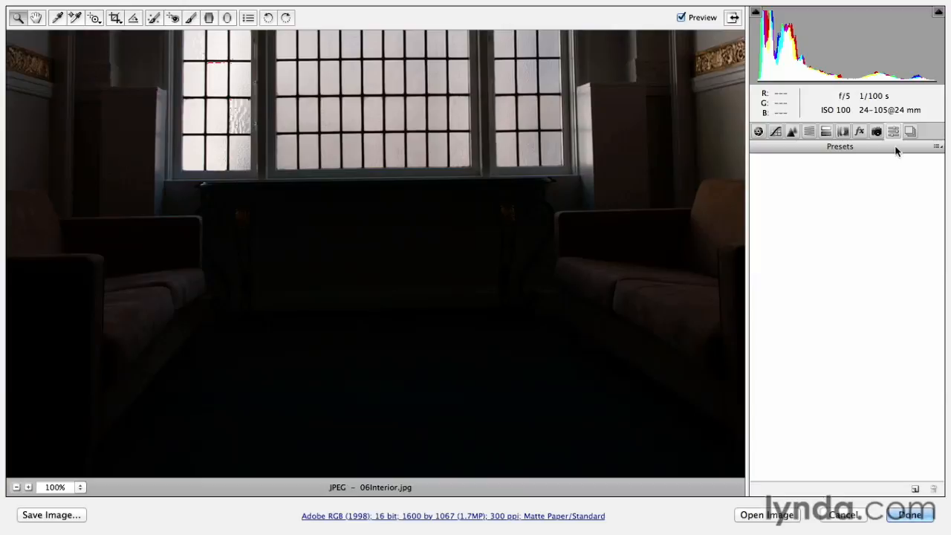
key(p)
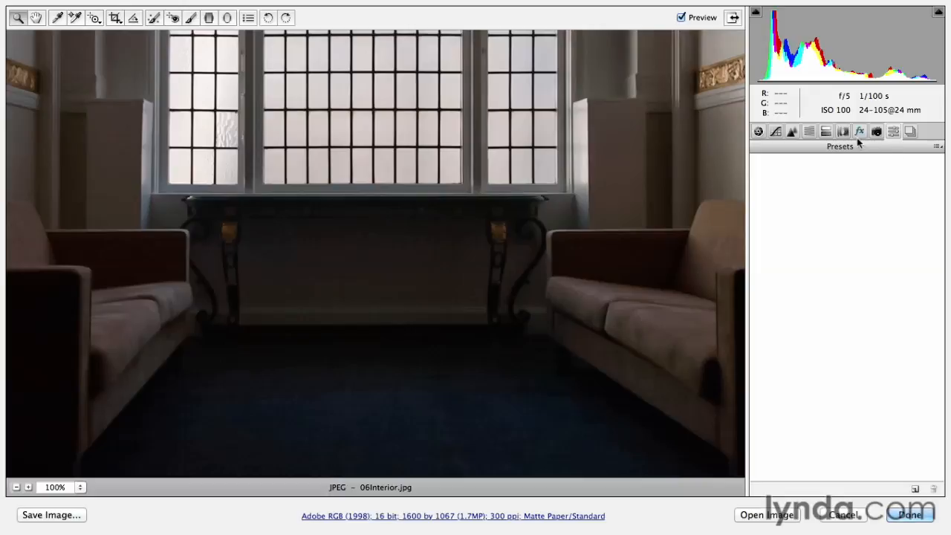
Reduce Luminance to 35, Luminance Detail to 59 and Luminance Contrast to 36, and save the adjustments back to the file.
click(792, 133)
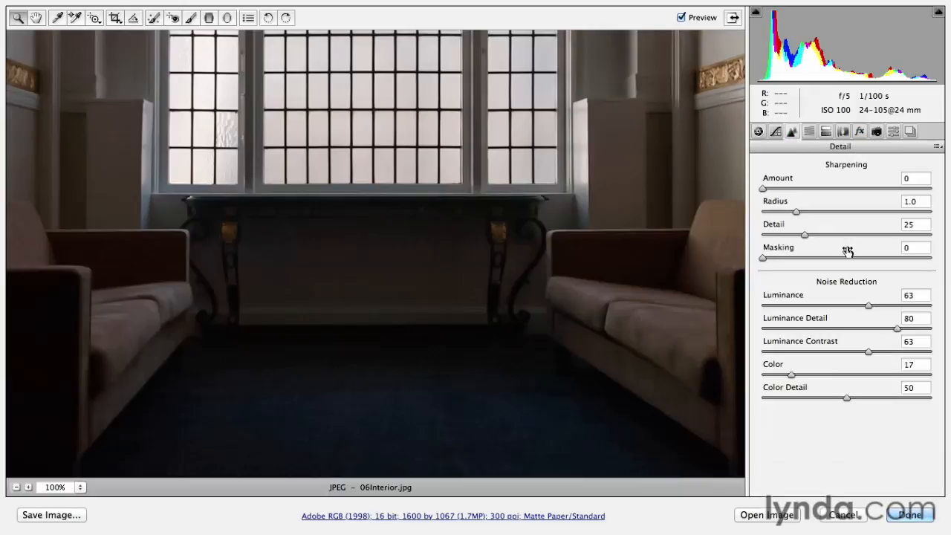
drag(867, 304, 821, 306)
drag(897, 328, 823, 350)
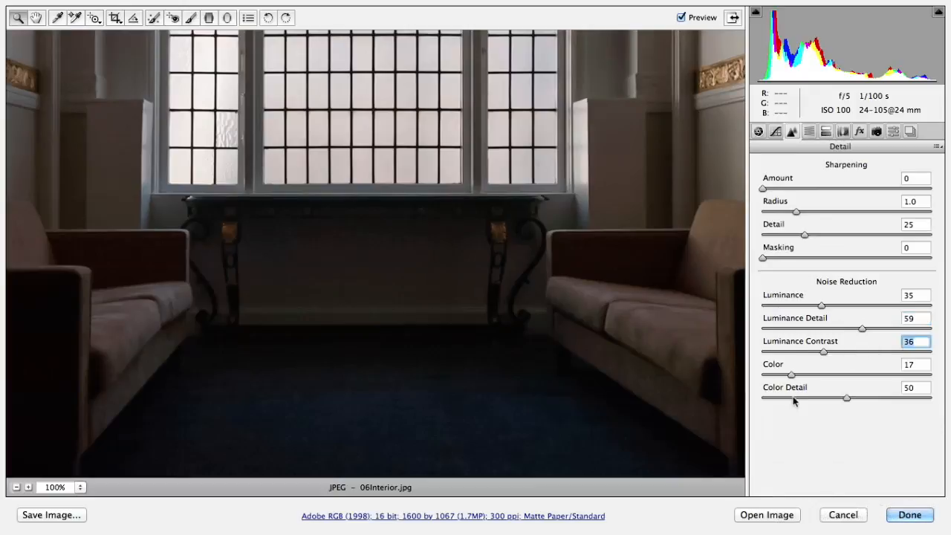
click(910, 515)
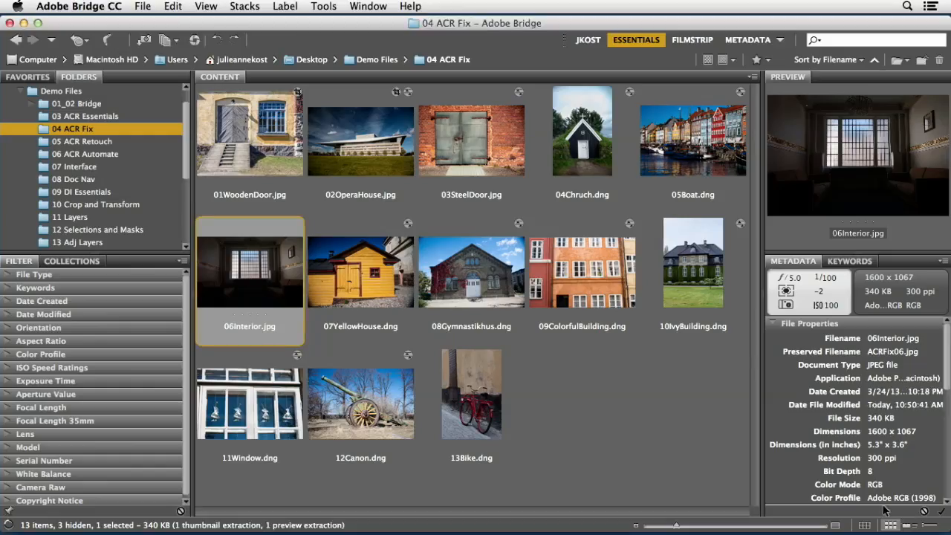